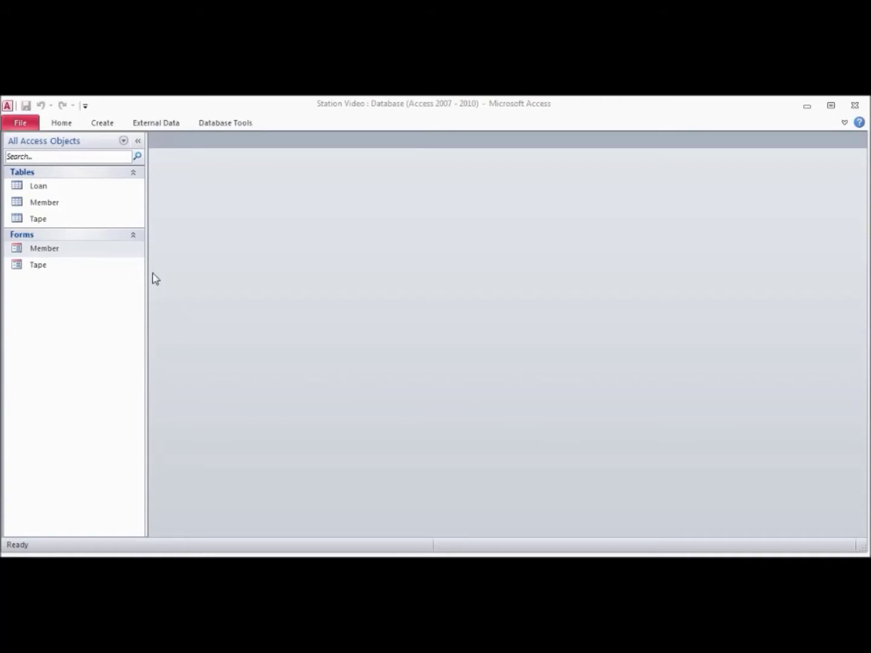
Start a new form with the Form Wizard and add all fields from the Loan table.
left_click(104, 124)
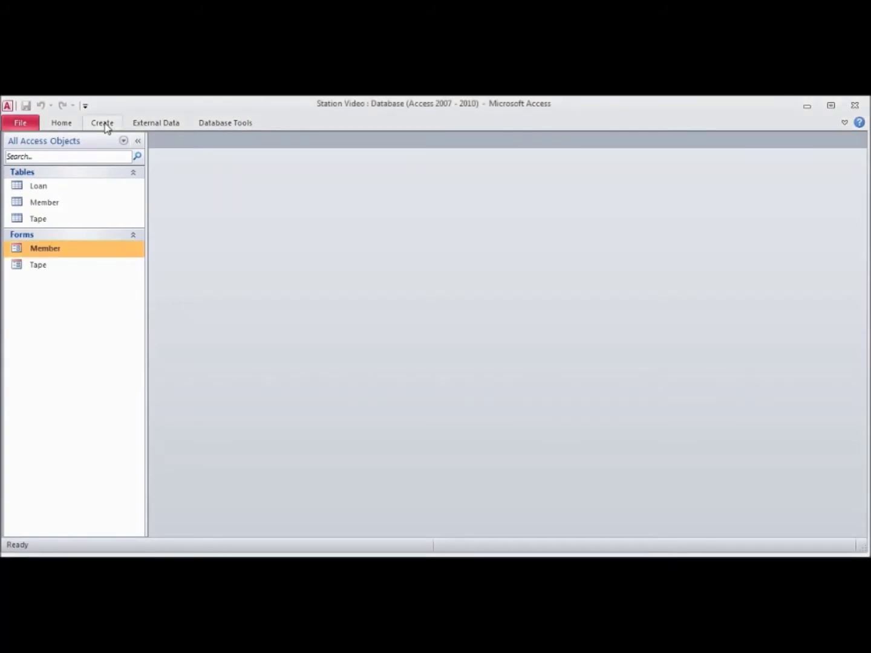
left_click(104, 125)
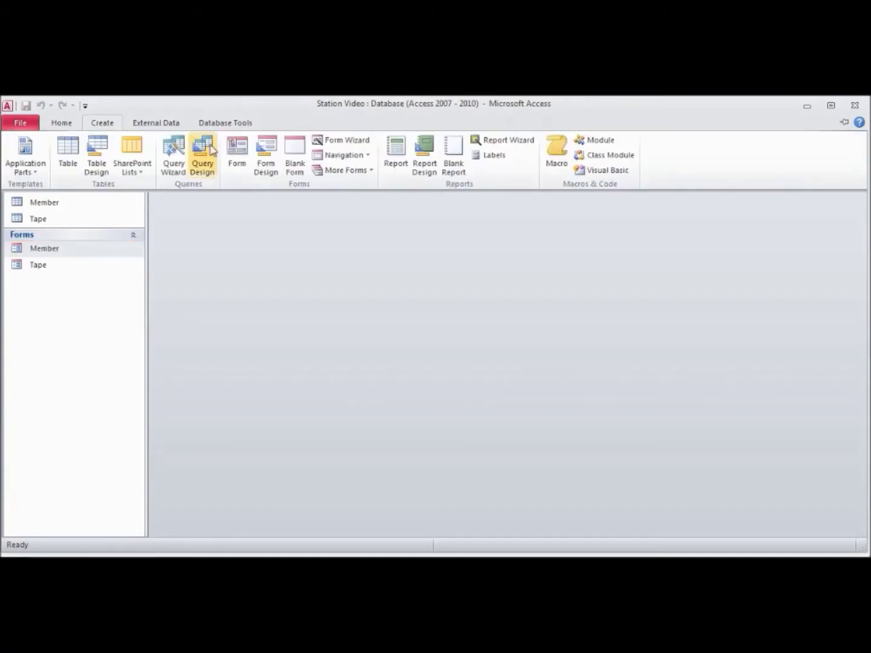
left_click(354, 145)
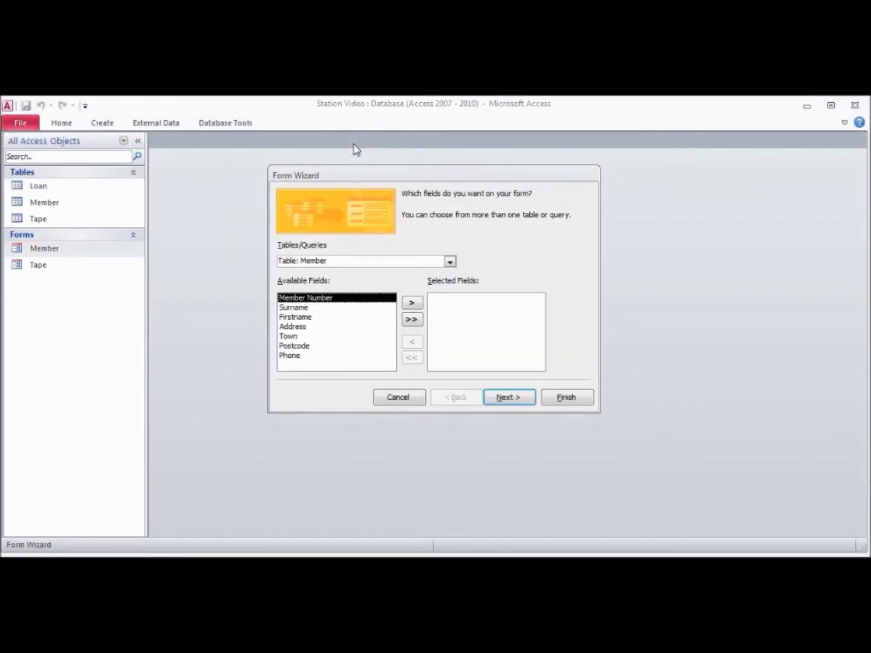
left_click(450, 261)
left_click(431, 272)
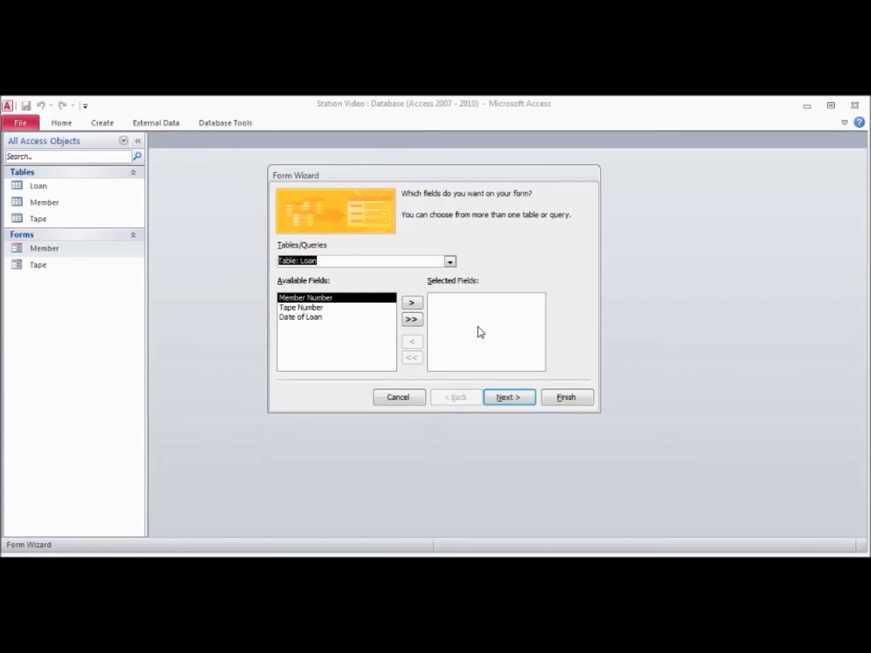
left_click(411, 320)
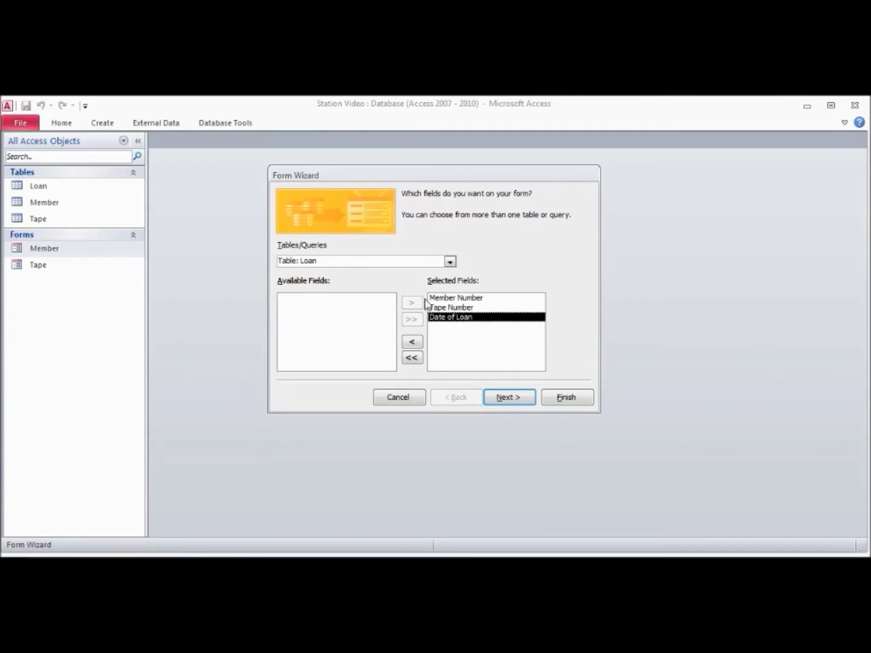
Add the Surname and Firstname fields from the Member table to the new form's selected fields.
left_click(450, 264)
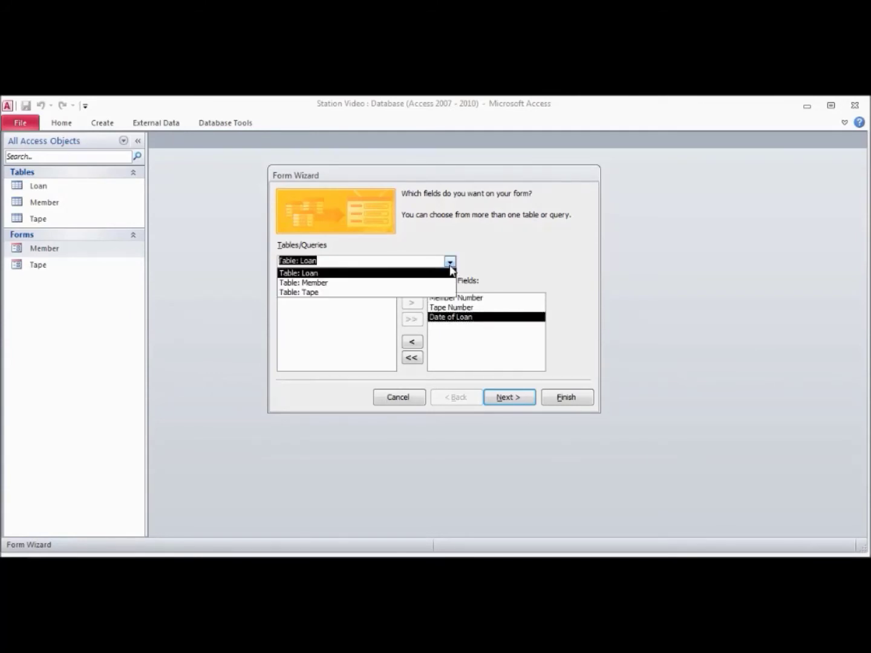
left_click(444, 283)
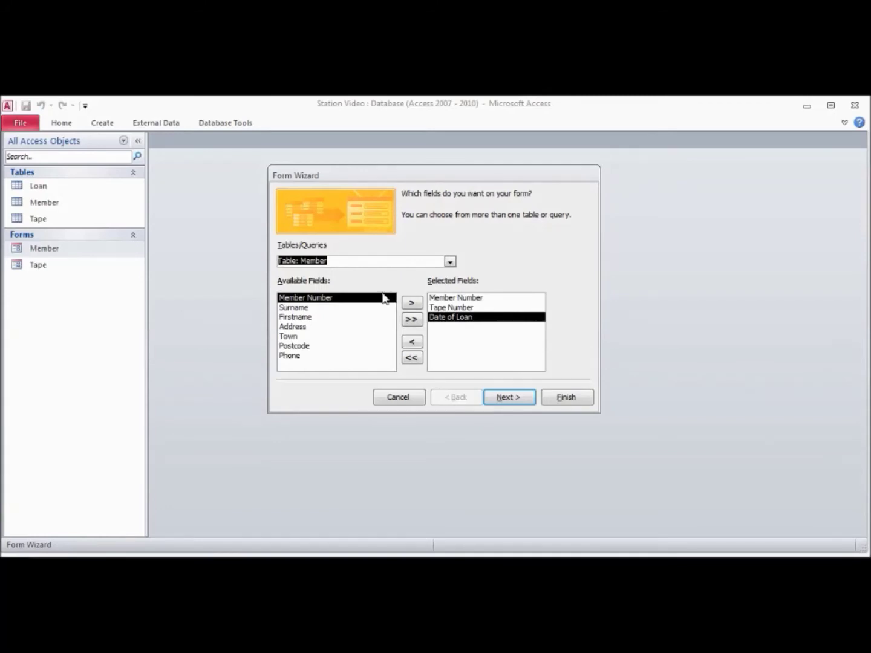
left_click(307, 308)
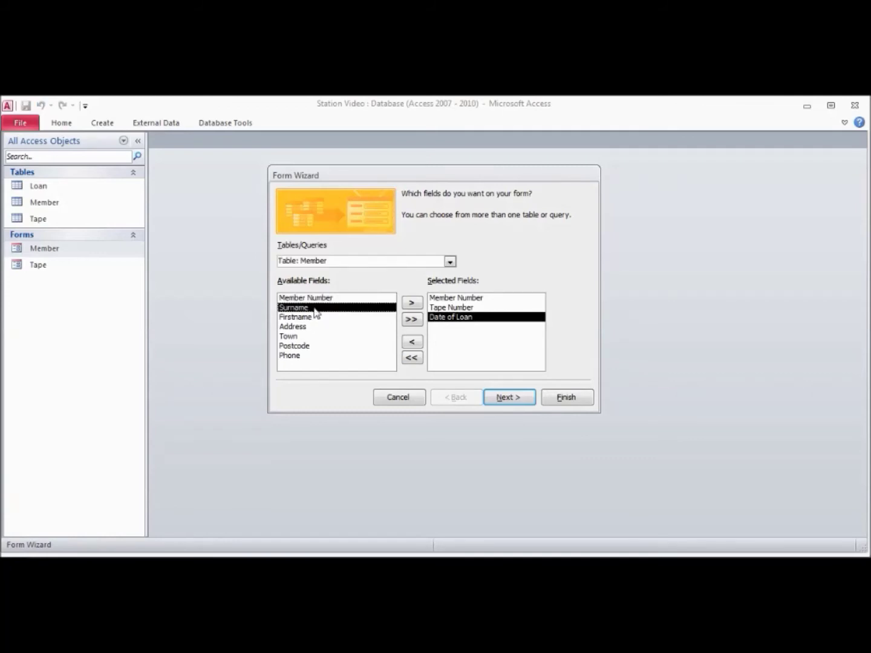
left_click(412, 302)
left_click(415, 307)
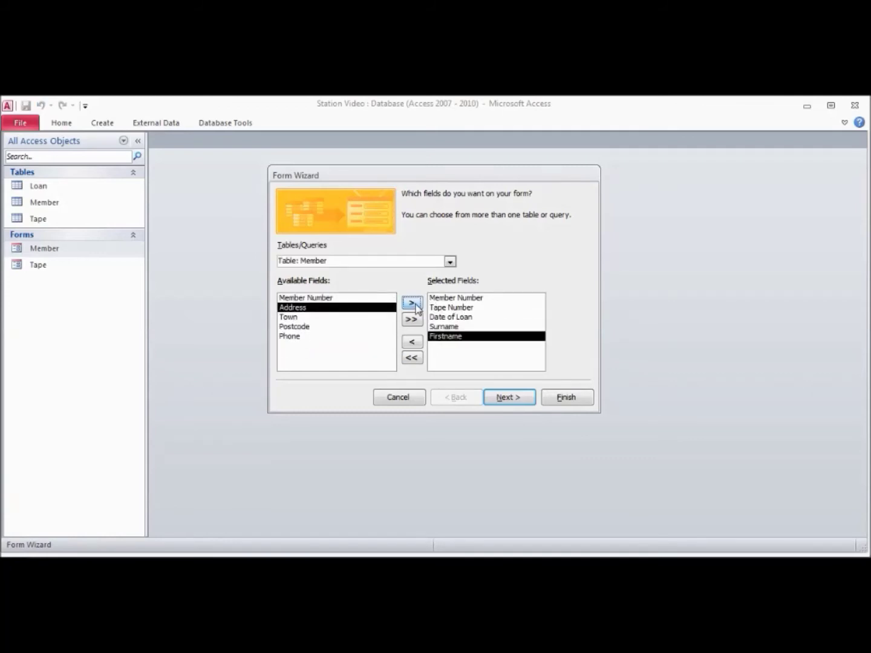
Add the Title field from the Tape table to the new form's selected fields.
left_click(451, 261)
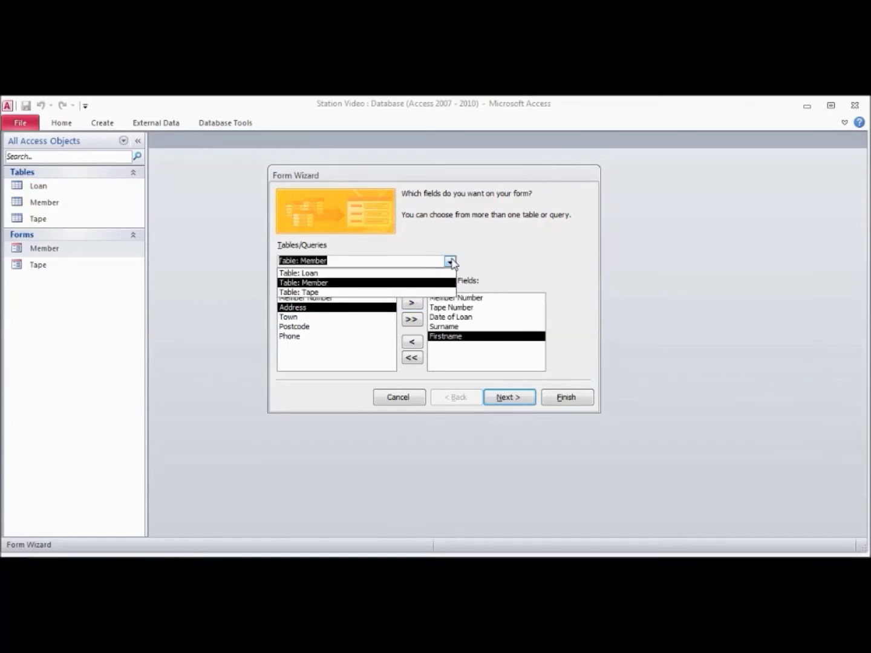
left_click(429, 293)
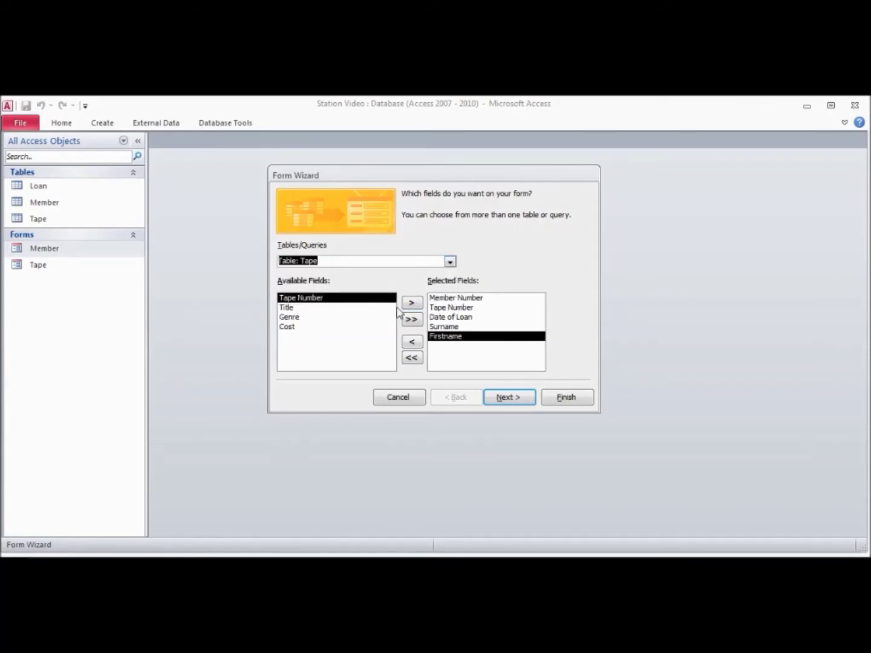
left_click(302, 308)
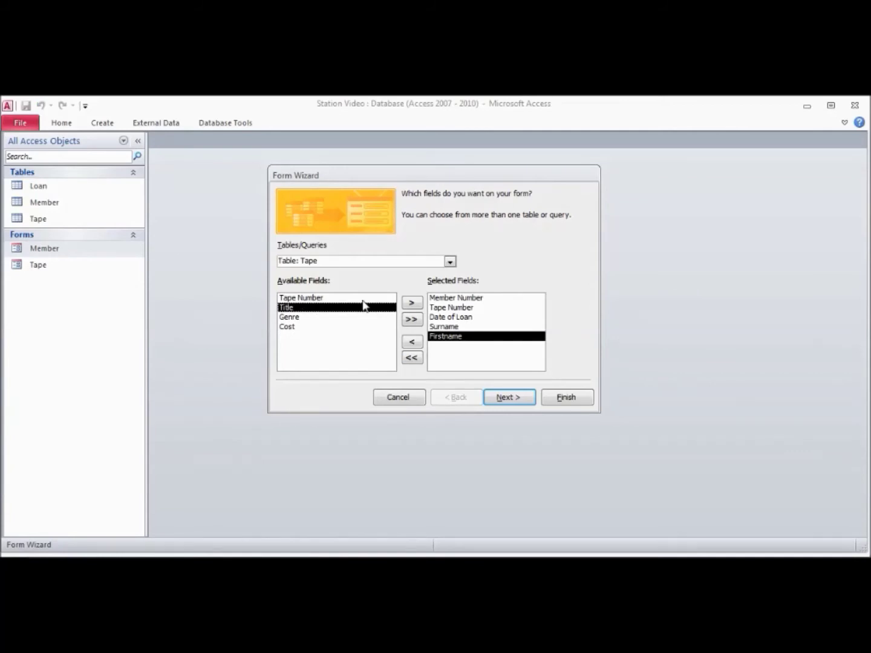
left_click(413, 302)
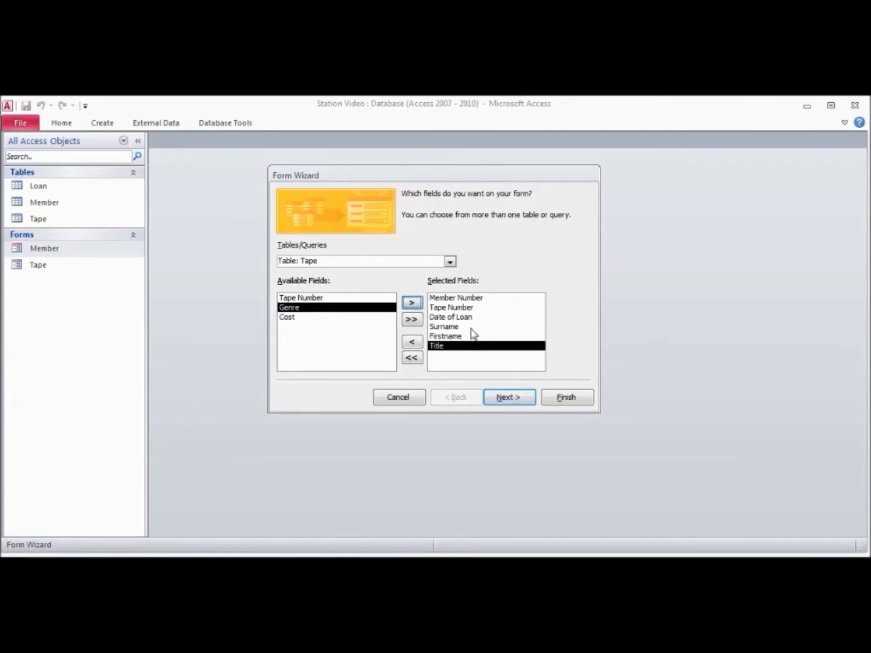
Complete the Form Wizard with data viewed by Loan, a Columnar layout and the title Loan, opening the form for viewing or entry.
left_click(515, 405)
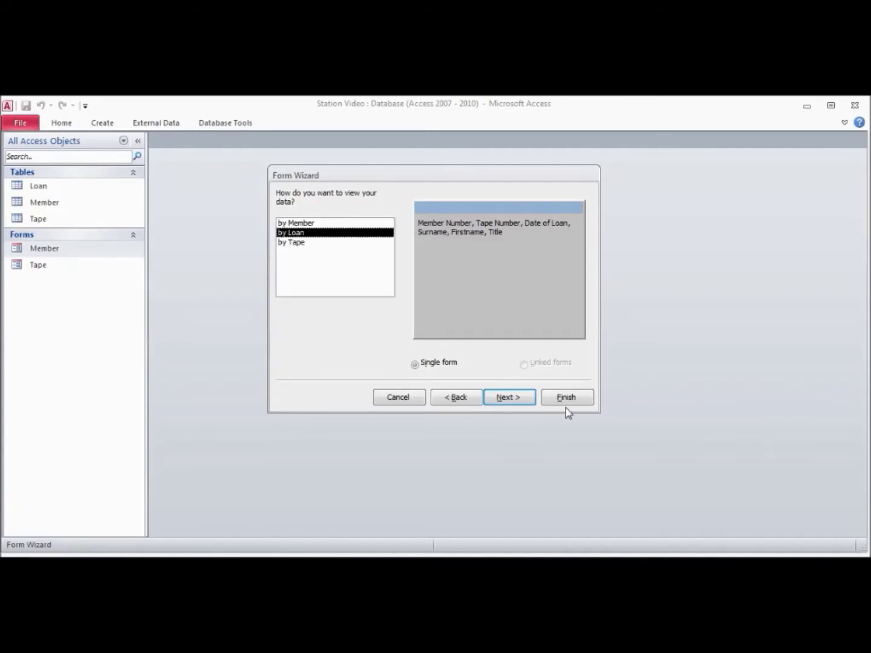
left_click(521, 403)
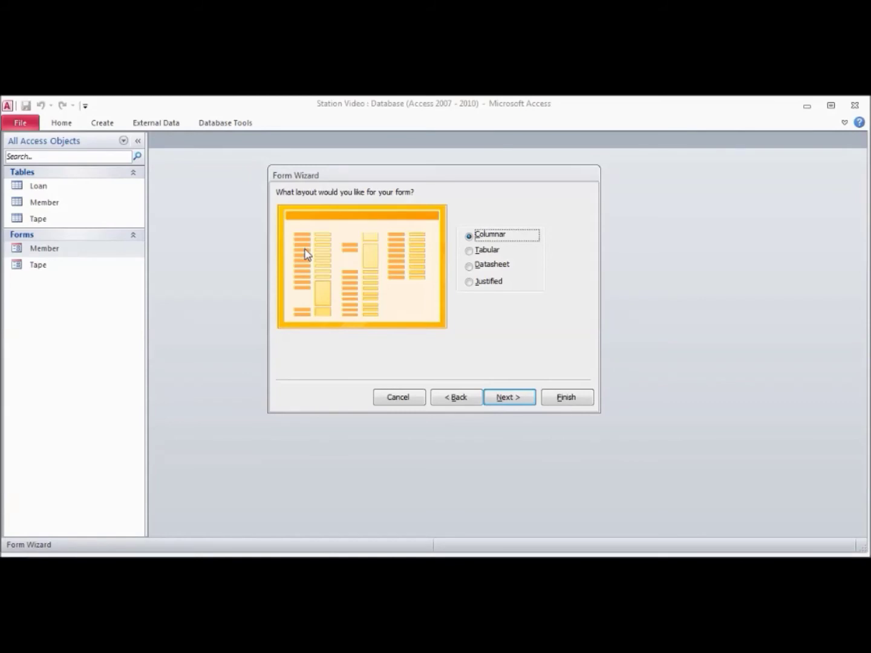
left_click(526, 396)
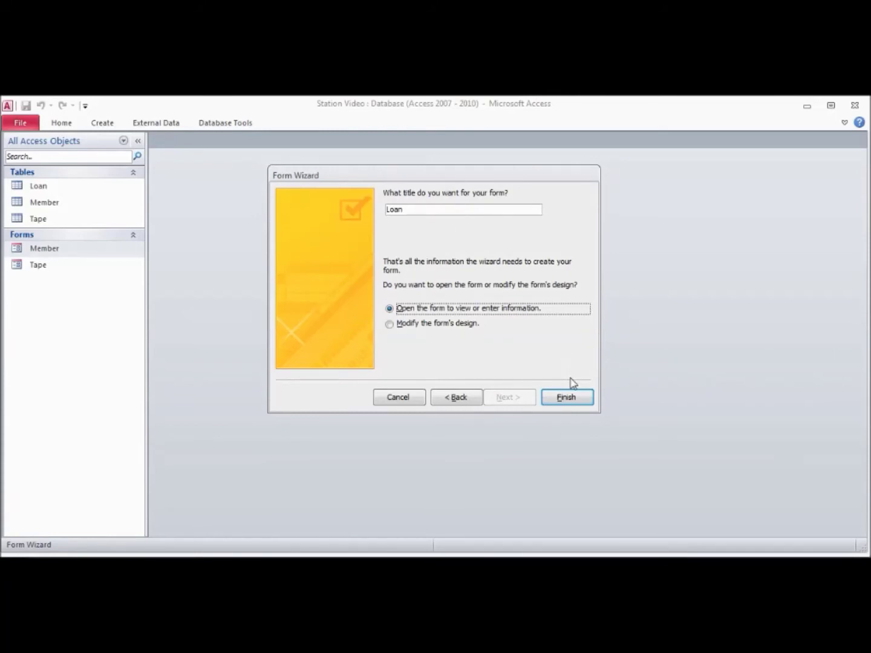
left_click(571, 399)
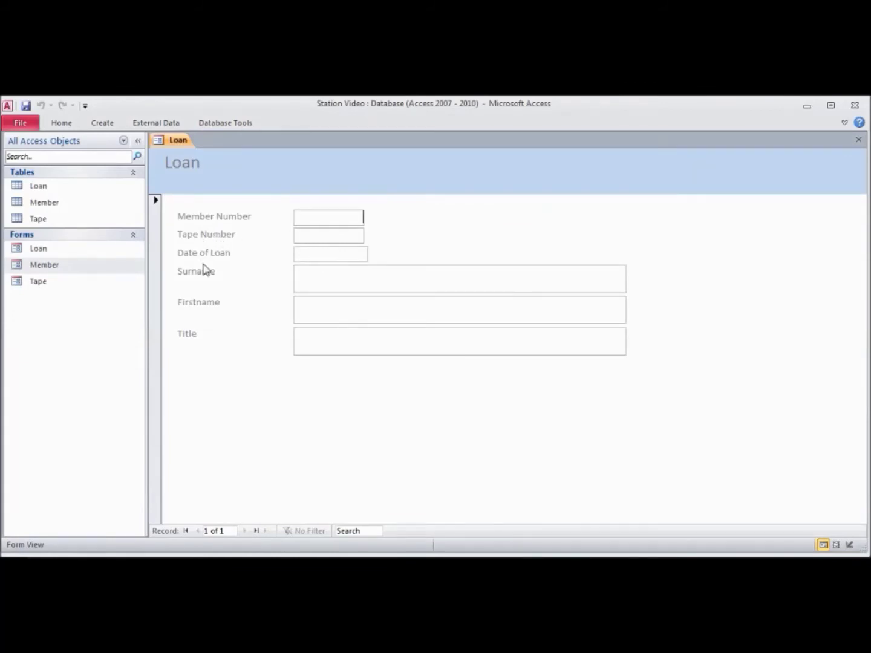
Open the Loan form in Design View and extend its Detail section to a height of about 11 cm.
right_click(50, 257)
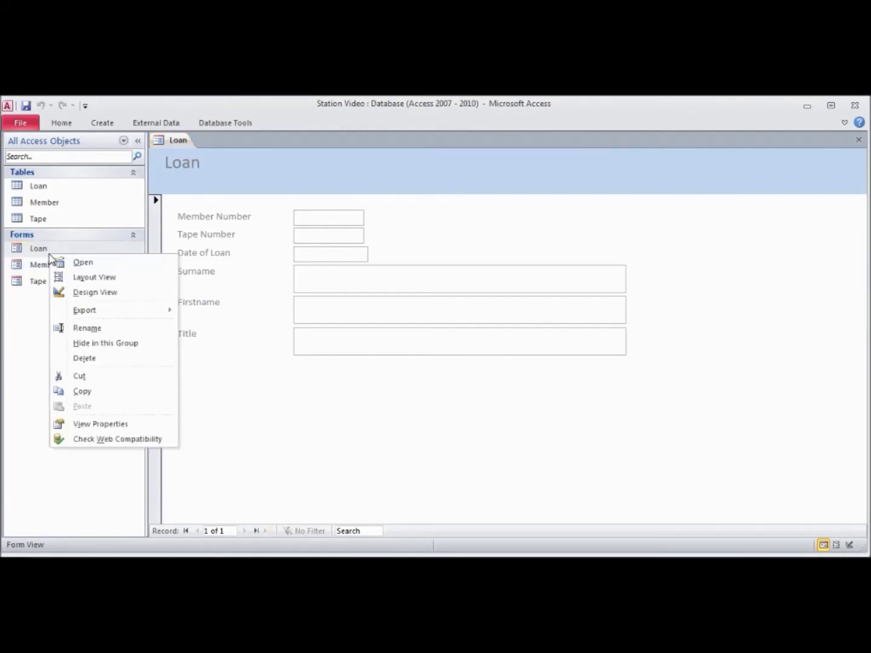
left_click(95, 292)
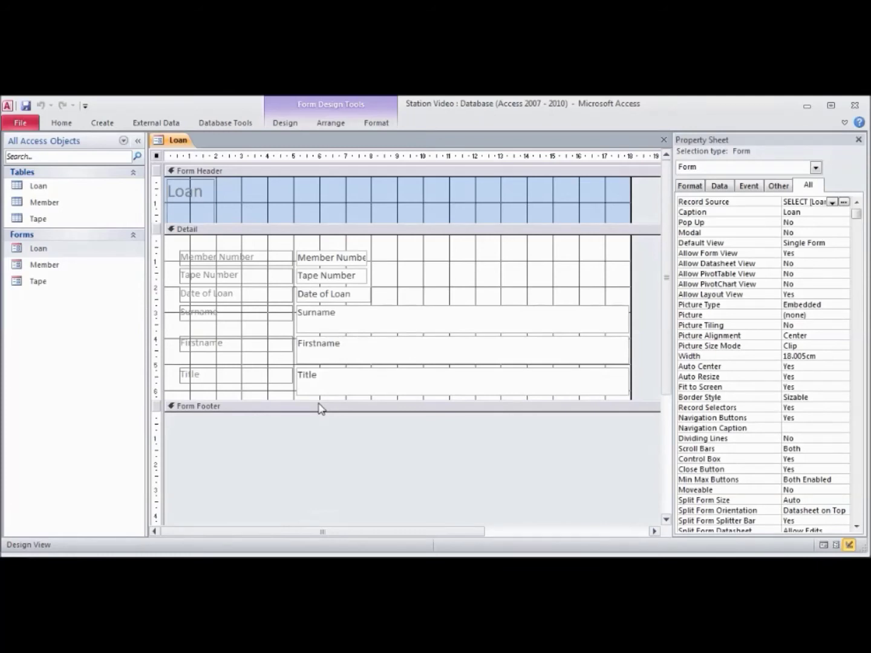
left_click_drag(313, 400, 308, 520)
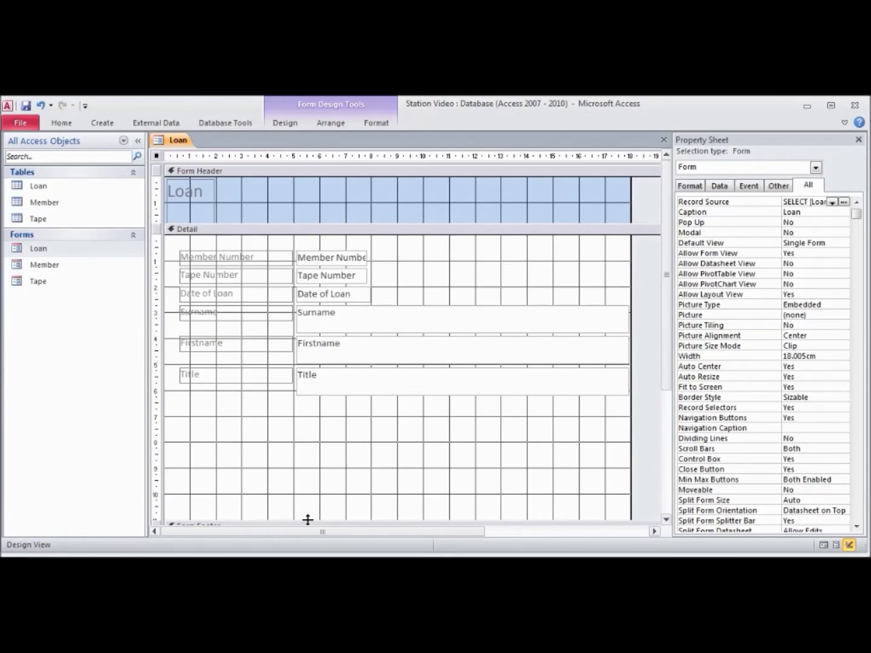
Move the Surname and Firstname labels and text boxes together into the empty space near the bottom of the Detail section.
left_click(195, 317)
left_click_drag(194, 318, 440, 366)
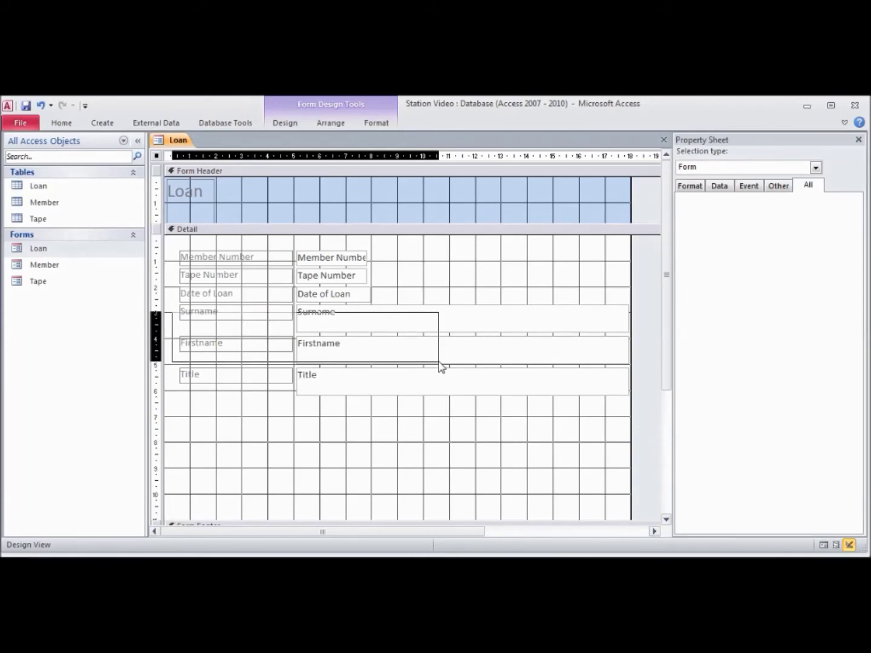
left_click_drag(440, 364, 438, 362)
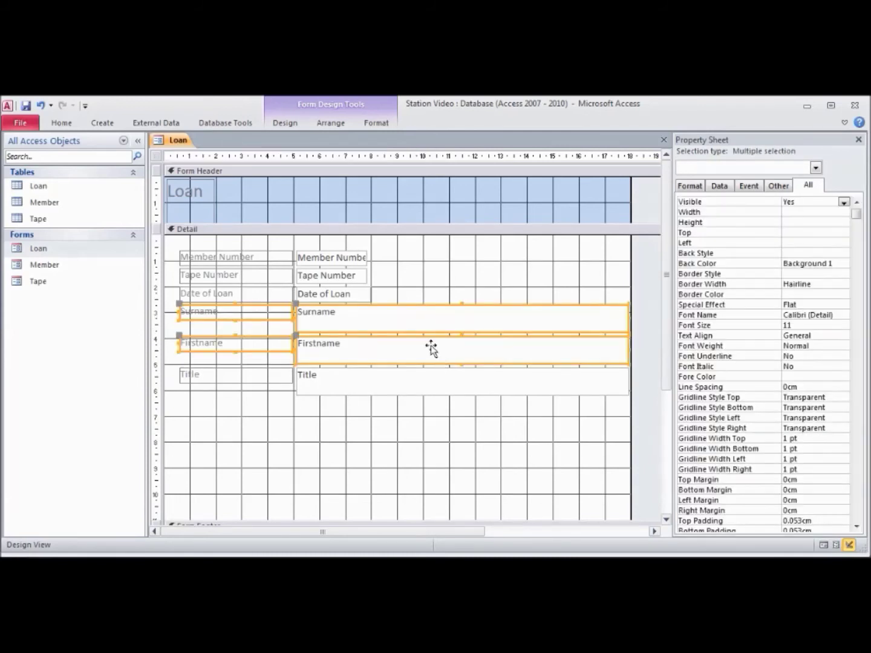
left_click_drag(419, 330, 364, 476)
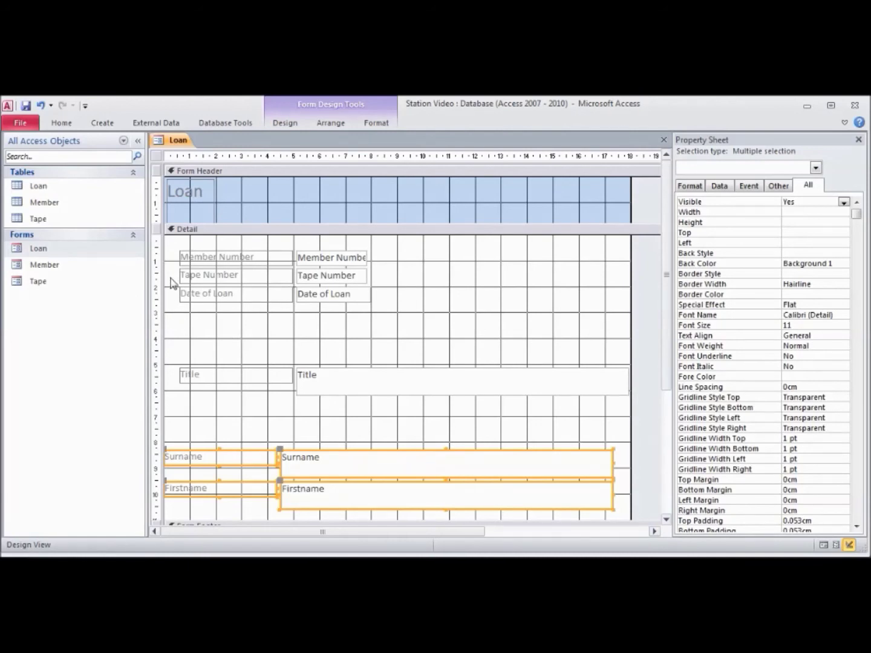
Shift the Tape Number and Date of Loan controls down to just above Title, and place Surname and Firstname directly beneath Member Number.
left_click_drag(172, 284, 381, 309)
left_click_drag(267, 272, 267, 335)
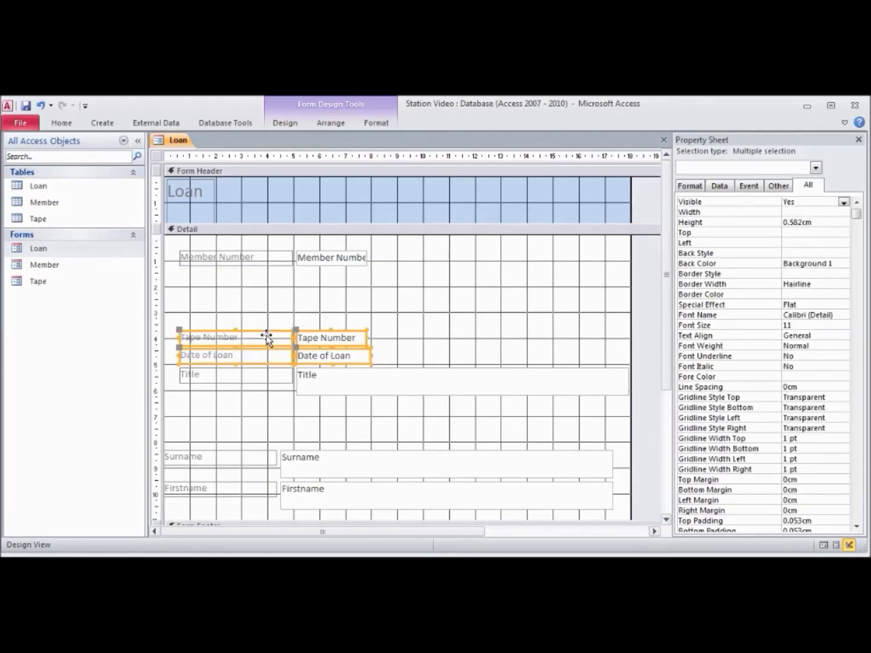
left_click_drag(227, 429, 404, 513)
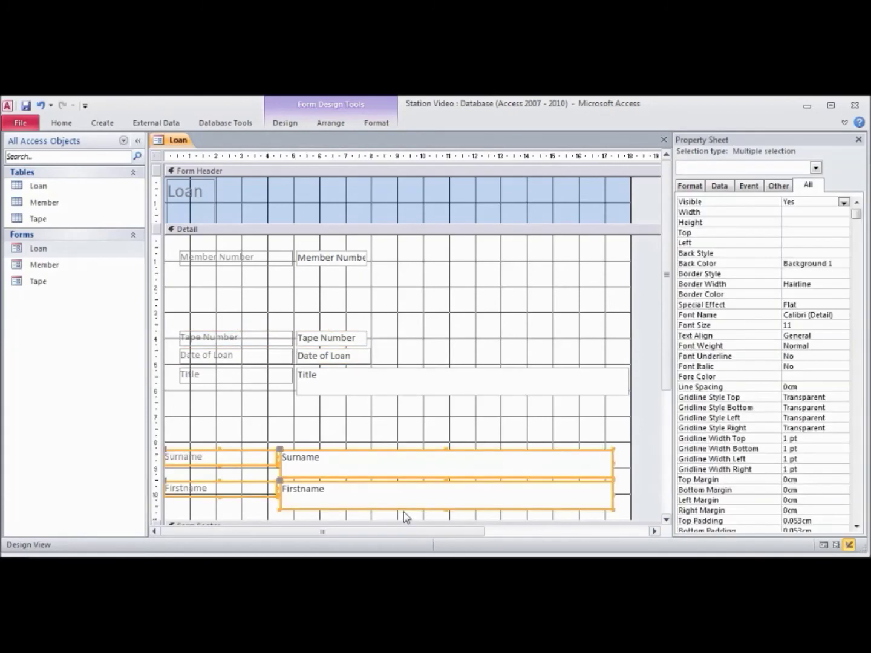
left_click_drag(256, 461, 269, 278)
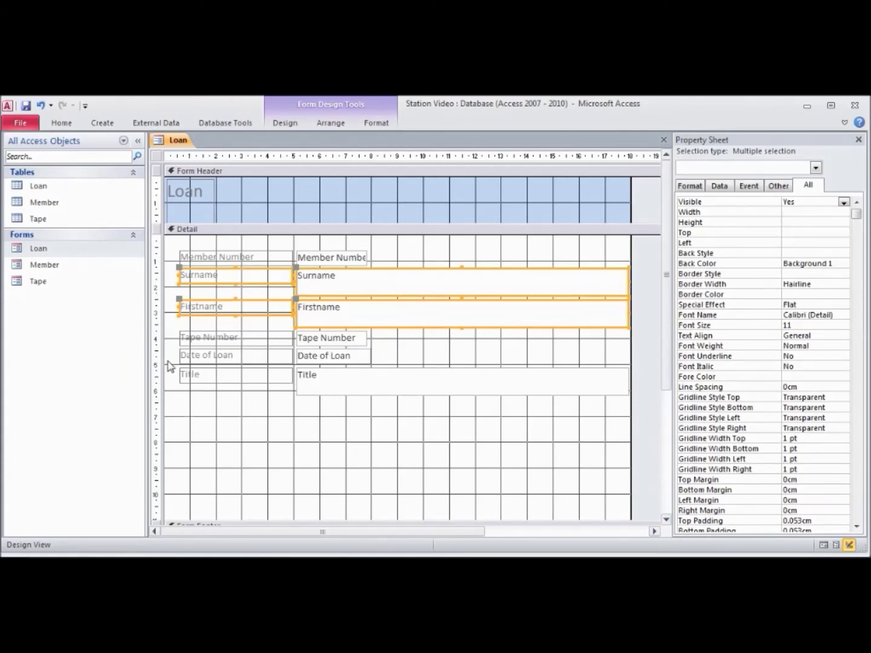
Place the Title controls directly beneath Tape Number with Date of Loan below them, and open the Loan form in Form View.
left_click_drag(170, 357, 362, 404)
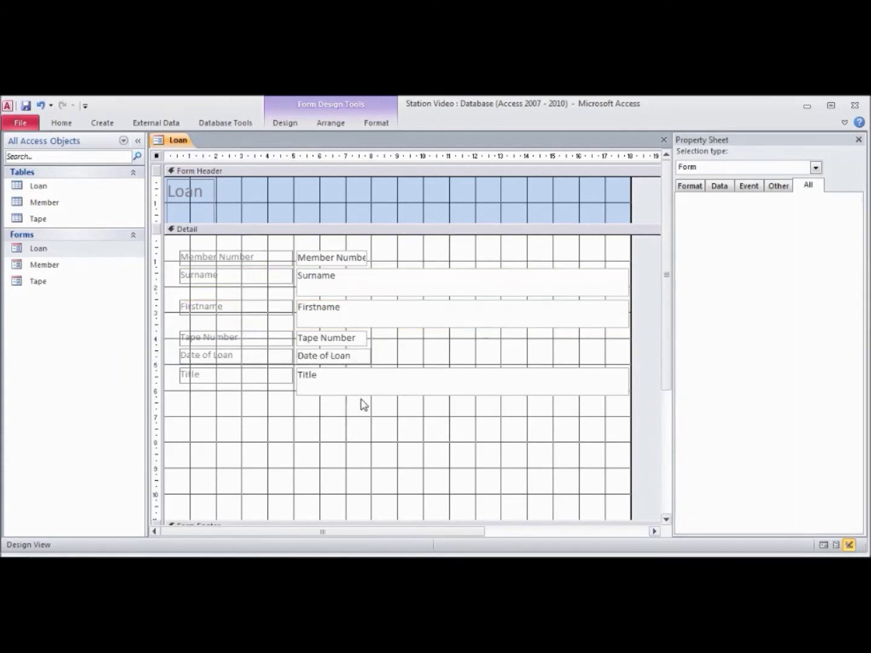
left_click_drag(282, 358, 285, 390)
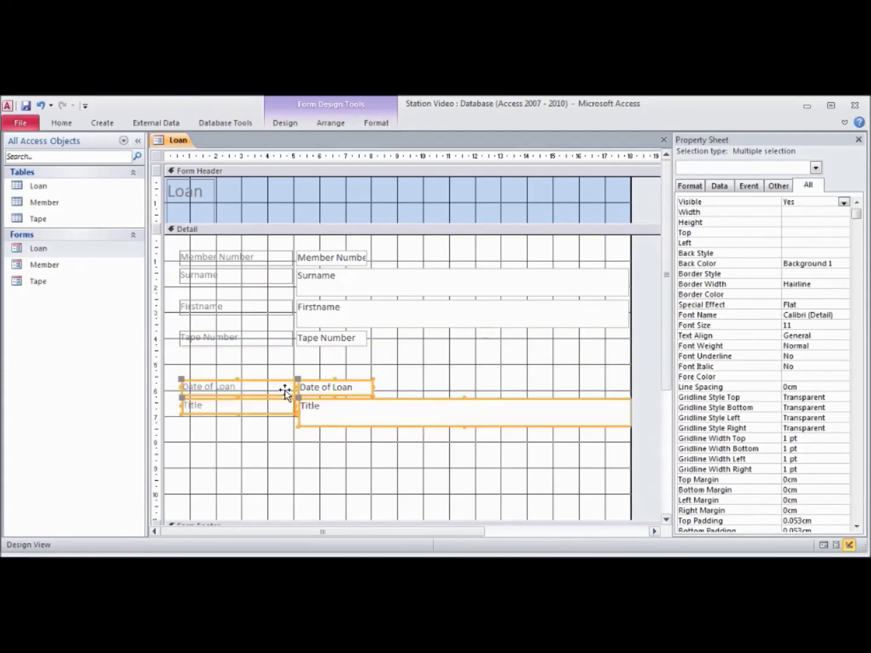
left_click(193, 445)
left_click_drag(177, 414, 379, 447)
left_click_drag(279, 413, 278, 366)
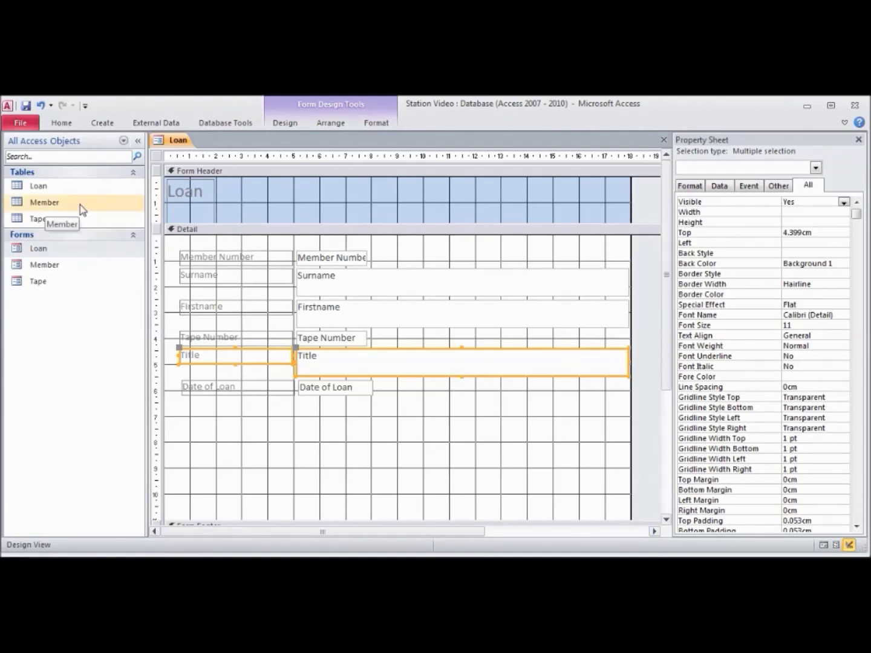
right_click(72, 248)
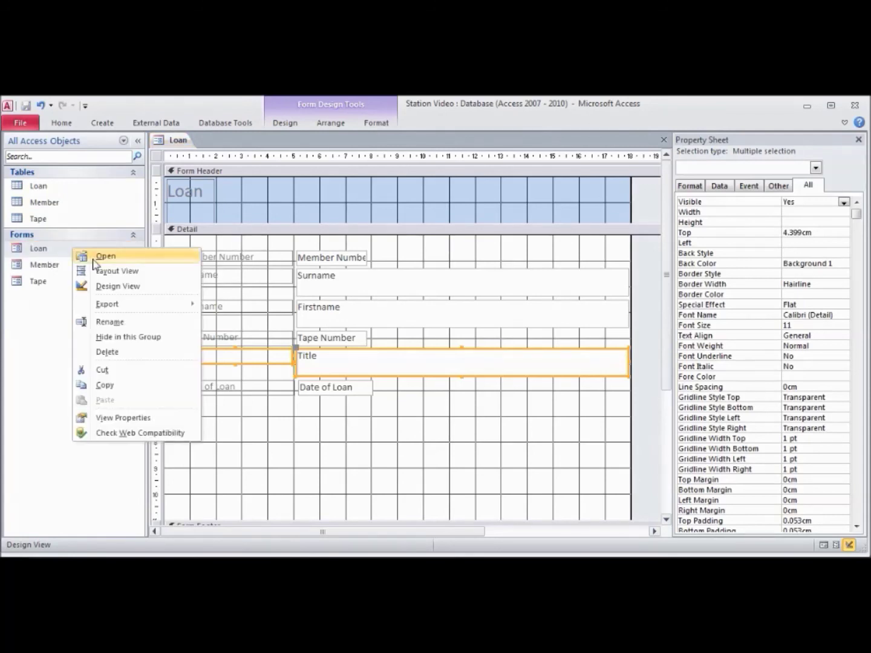
left_click(96, 259)
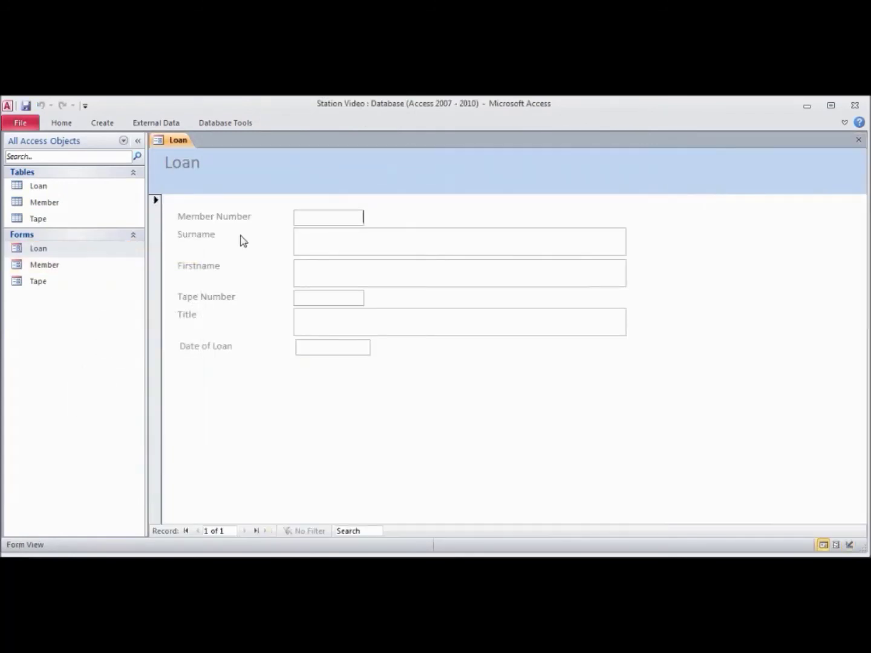